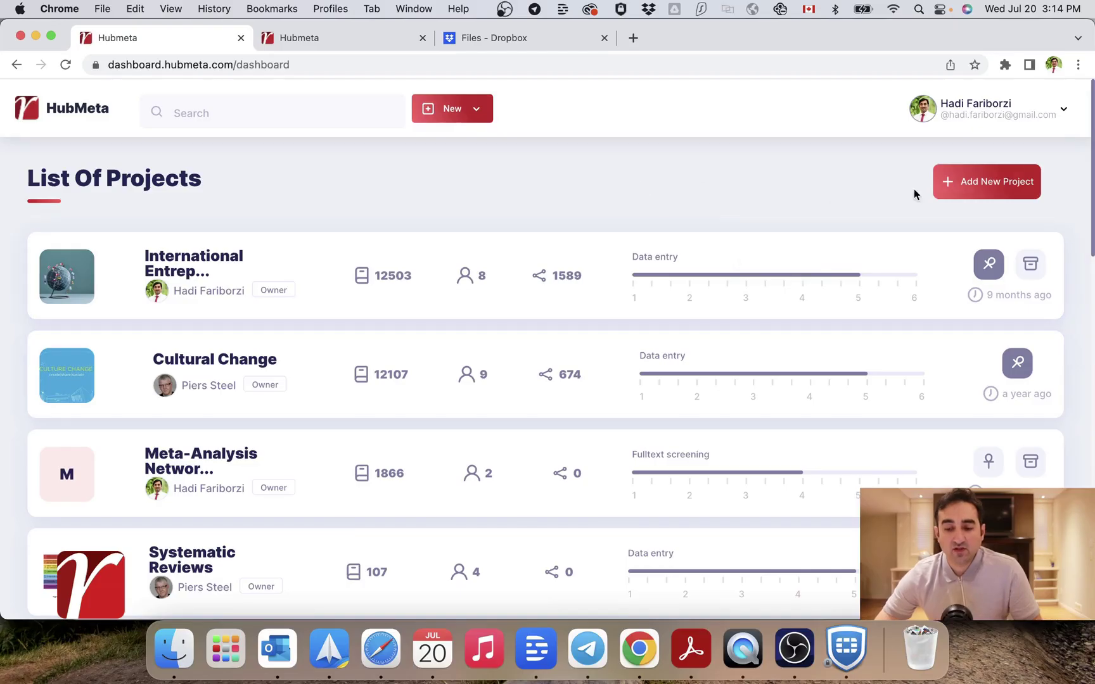
Step: Begin a new project named HubMetaDemo with slug hubmetademo and go to choose a HubMeta file to upload
left_click(993, 183)
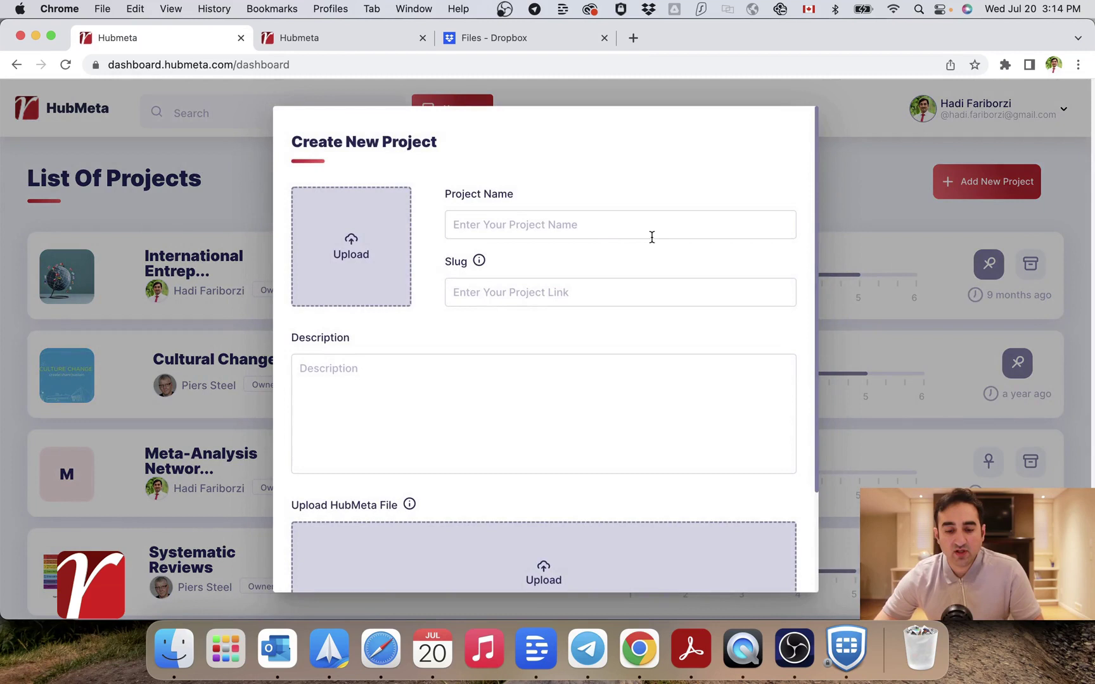
left_click(592, 235)
type("HubME")
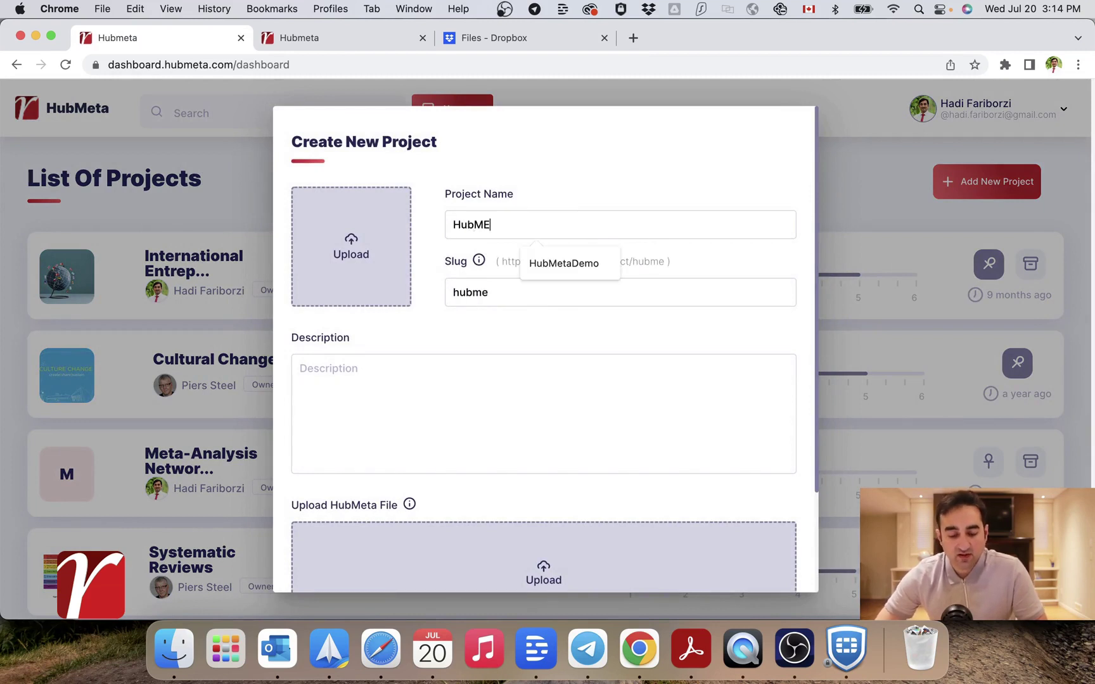
type("t")
key("BackSpace")
key("BackSpace")
type("eta")
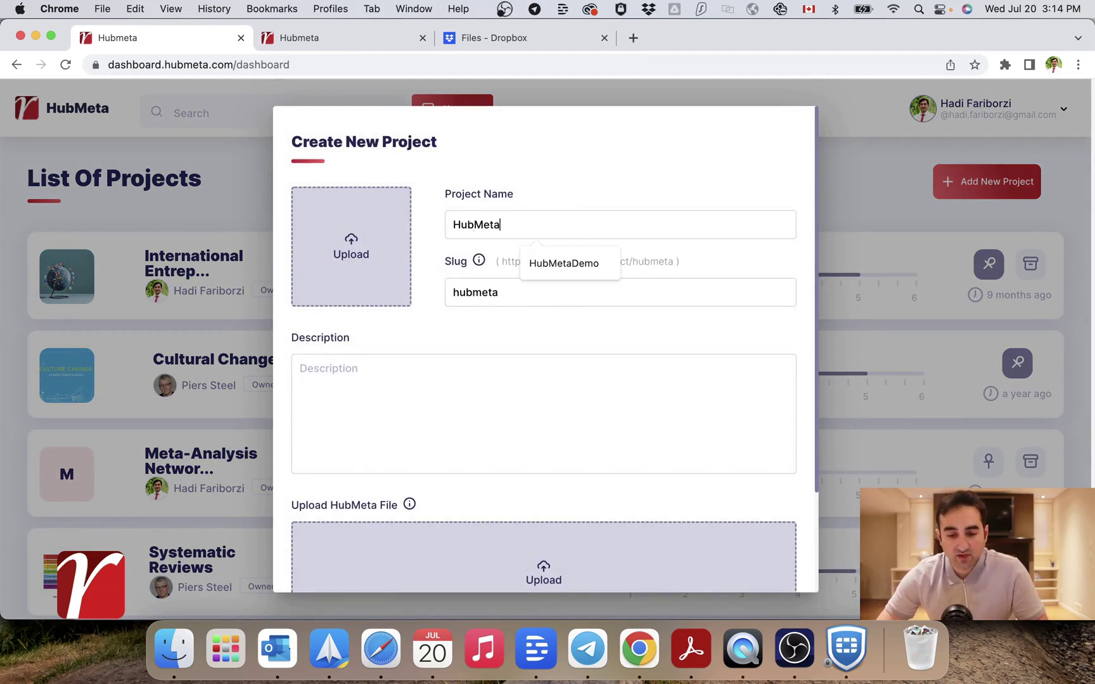
type("Demo")
left_click(559, 294)
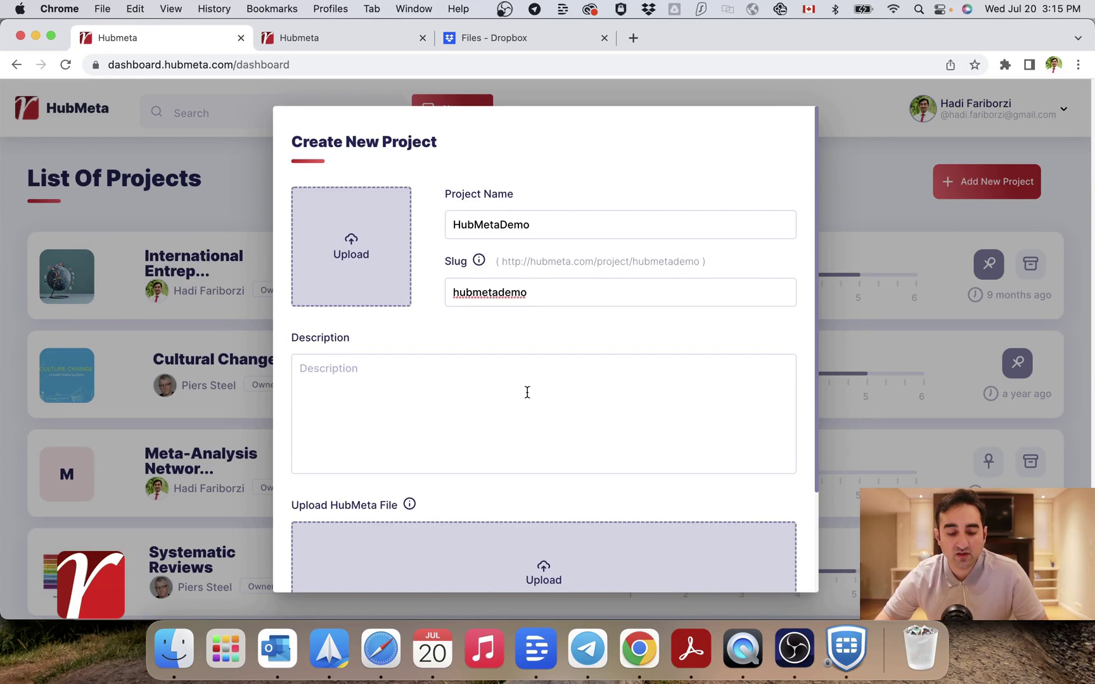
scroll(527, 392, "down", 3)
scroll(391, 128, "up", 3)
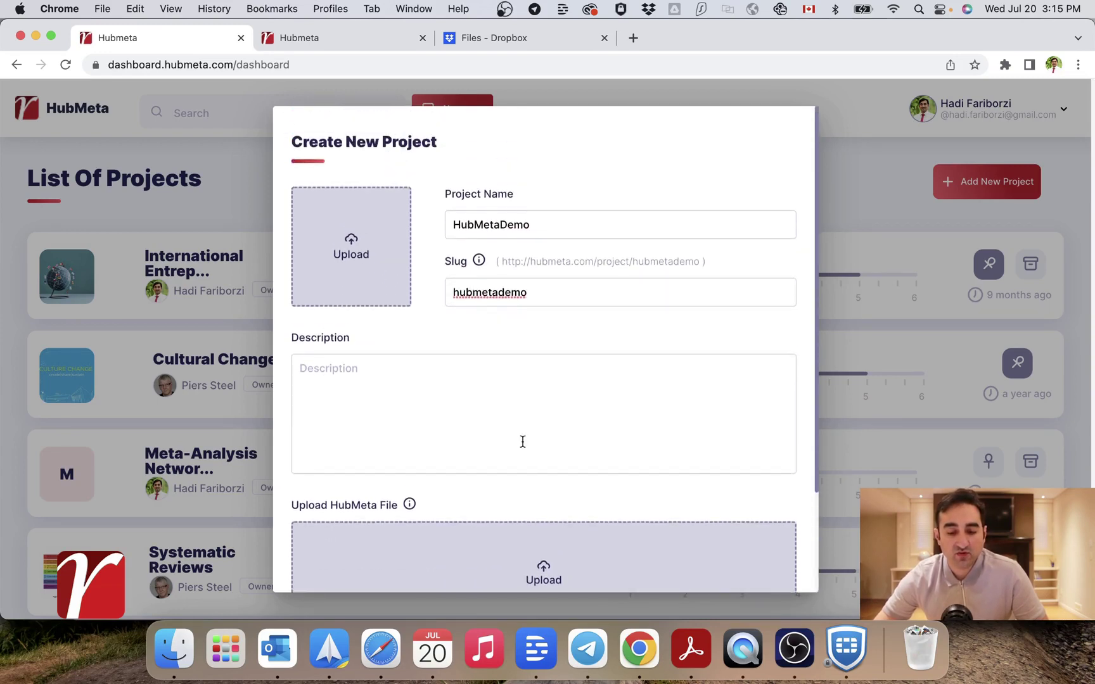
scroll(522, 442, "down", 1)
scroll(522, 441, "down", 2)
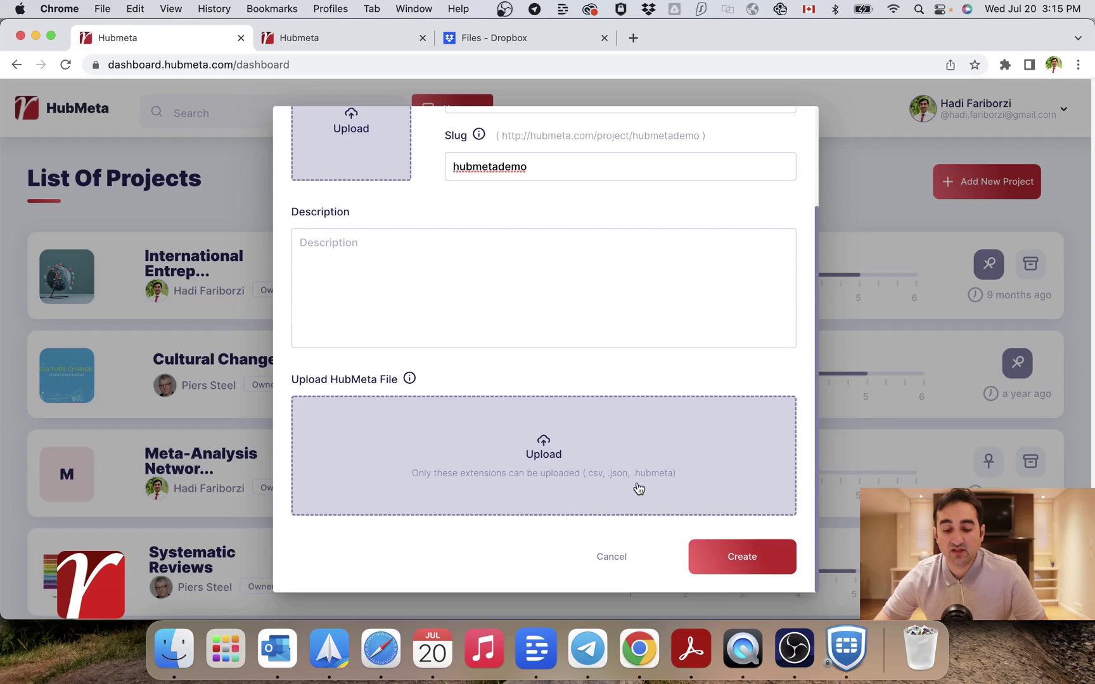
left_click(545, 454)
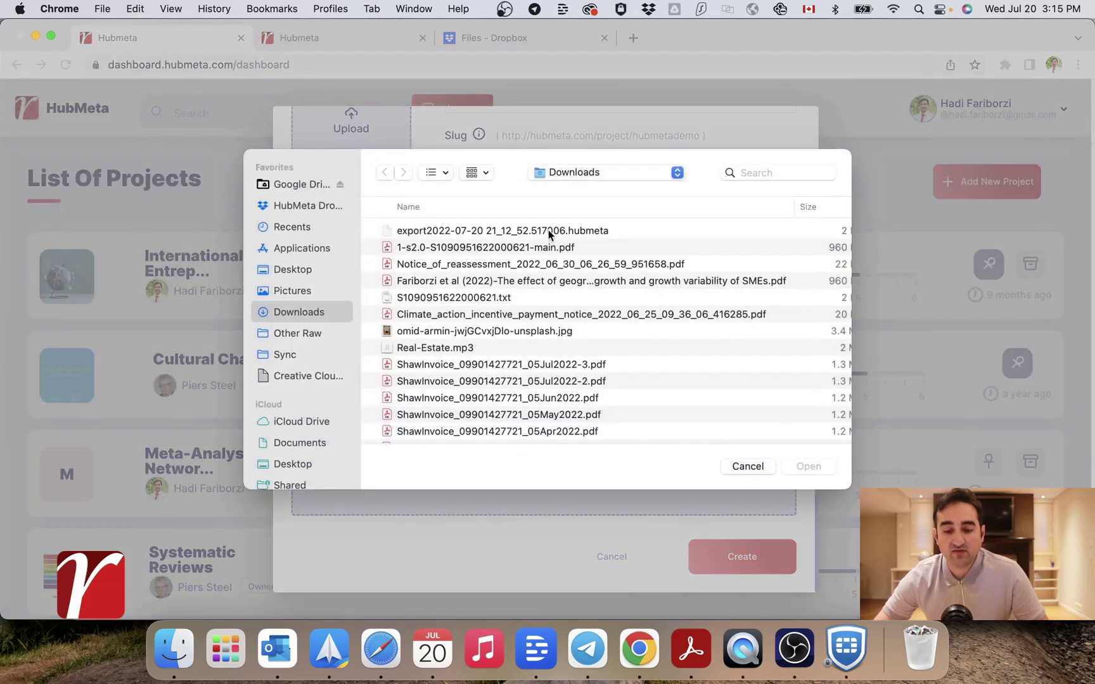
Step: Select the earlier .hubmeta export file, then cancel the file chooser without uploading it
left_click(547, 231)
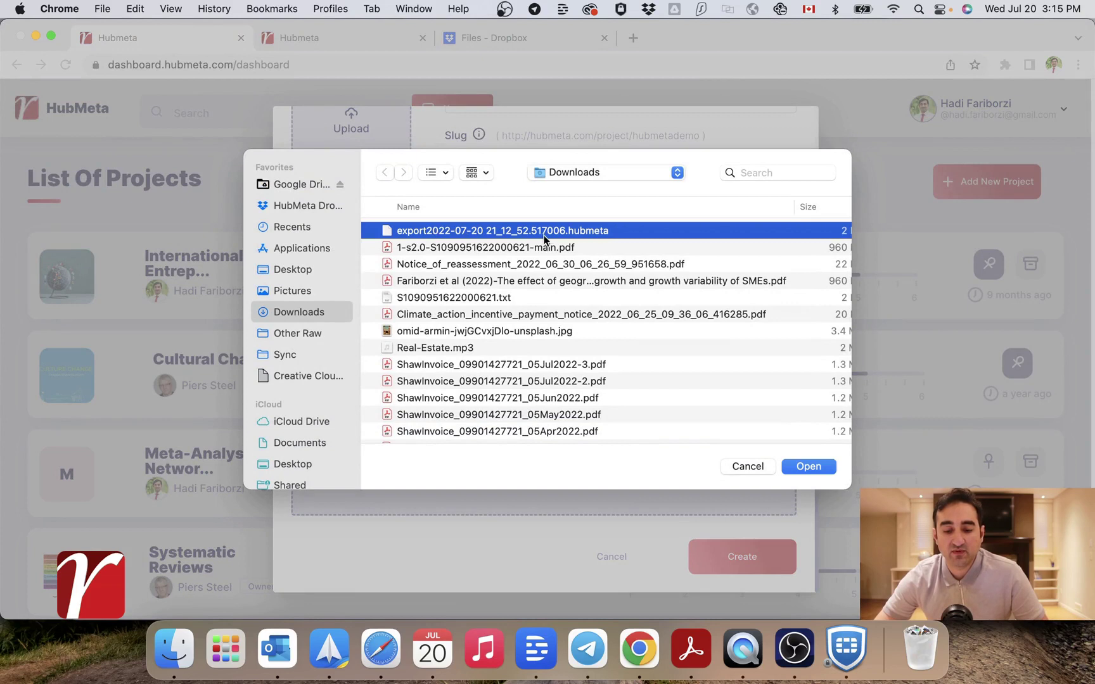
left_click(747, 468)
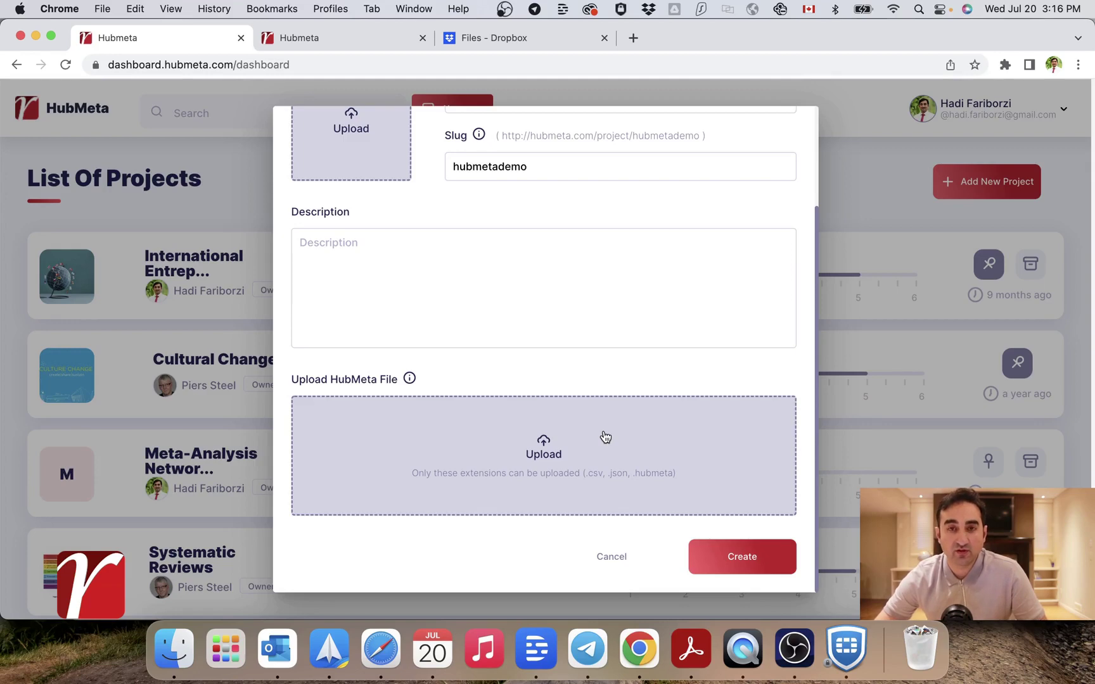
Step: After the slug hubmetademo is rejected as existing, change it to hubmetademo2 and create the project
left_click(709, 557)
scroll(599, 265, "up", 3)
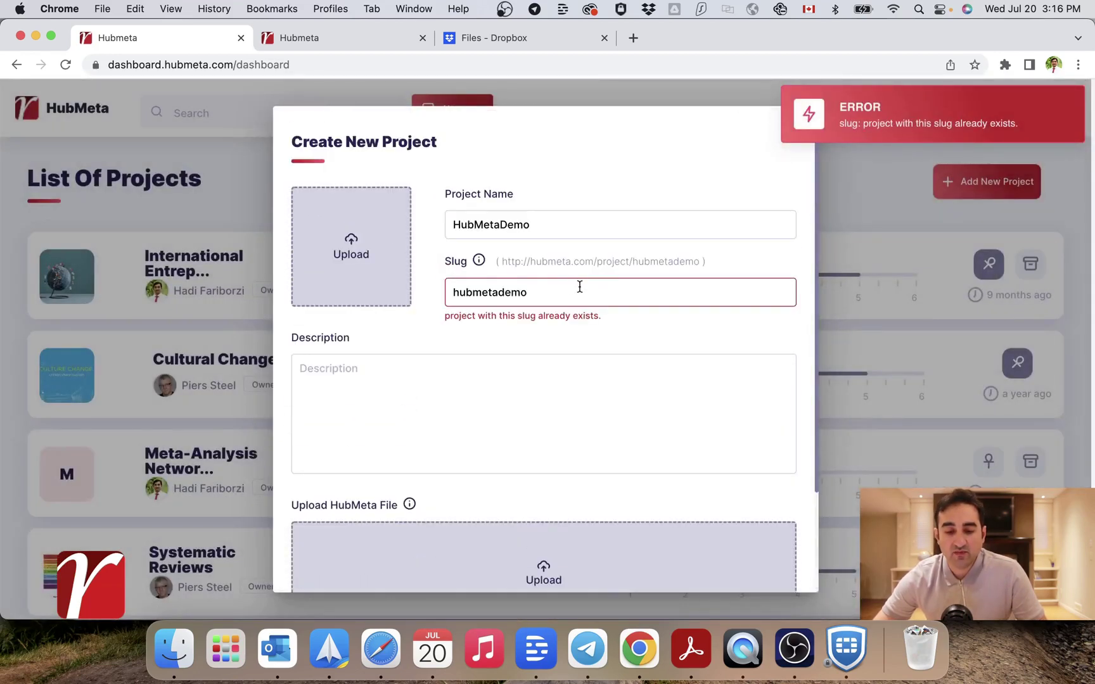
left_click(539, 293)
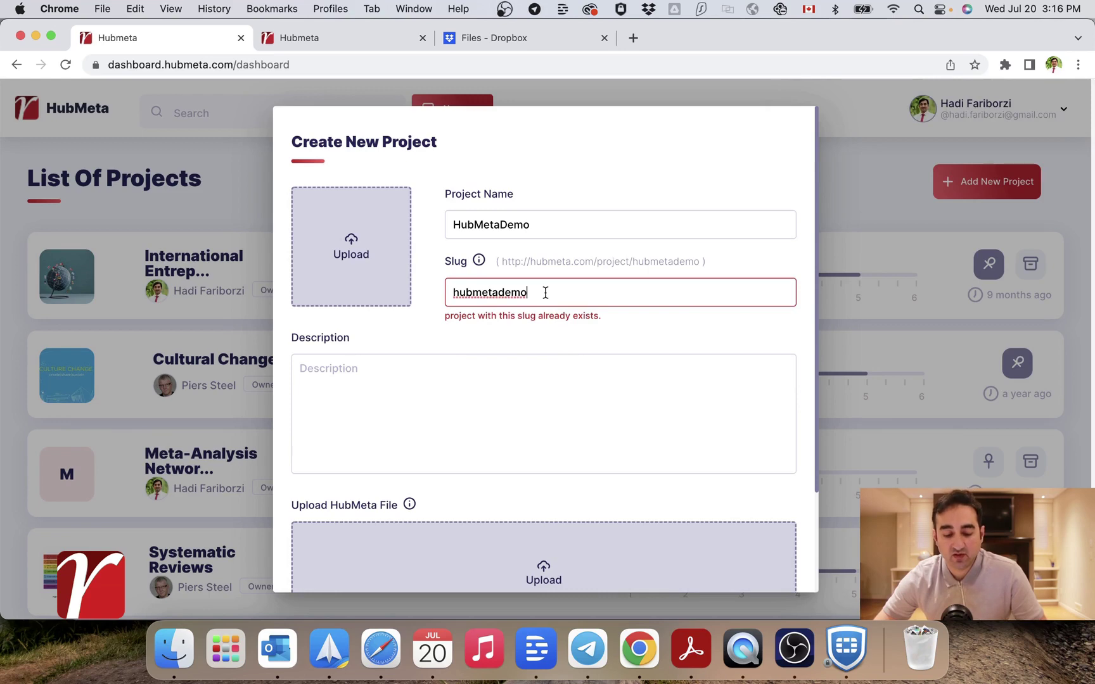
type("2")
scroll(647, 472, "down", 3)
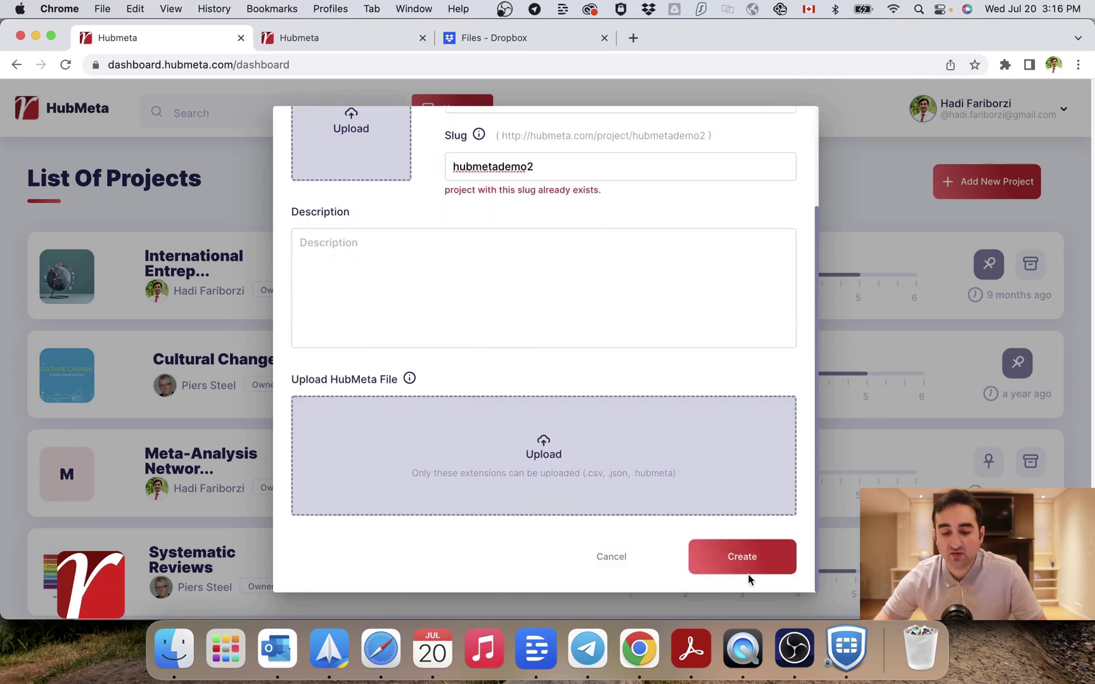
left_click(755, 559)
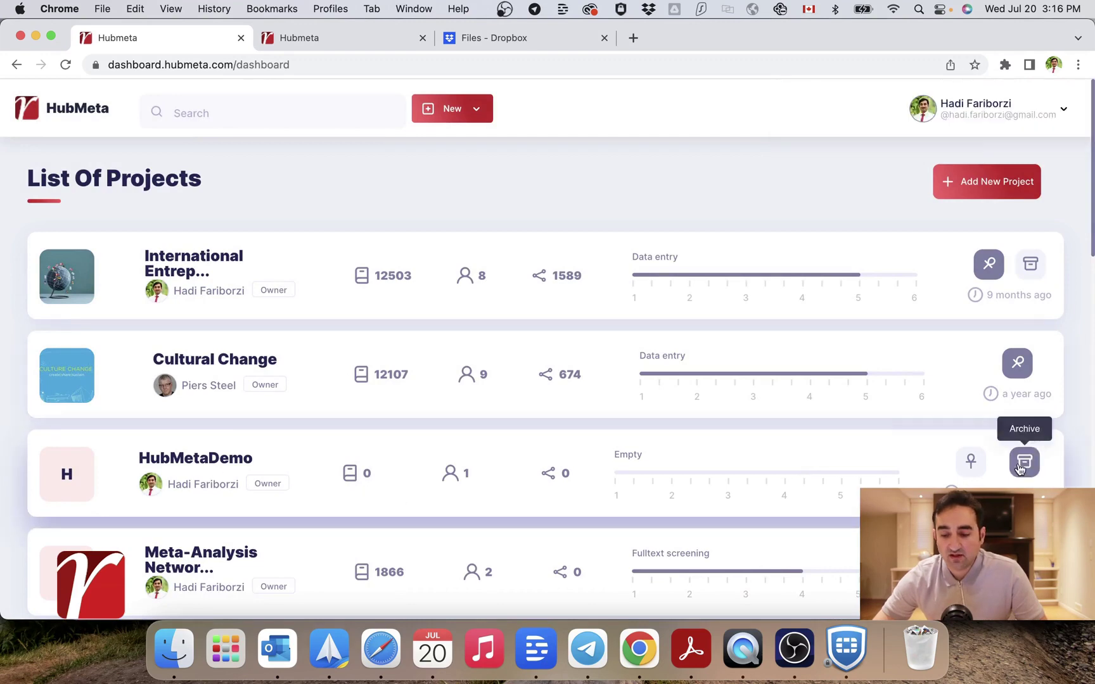
Step: Pin HubMetaDemo to the top of the list, enter the project and expand its settings
left_click(970, 463)
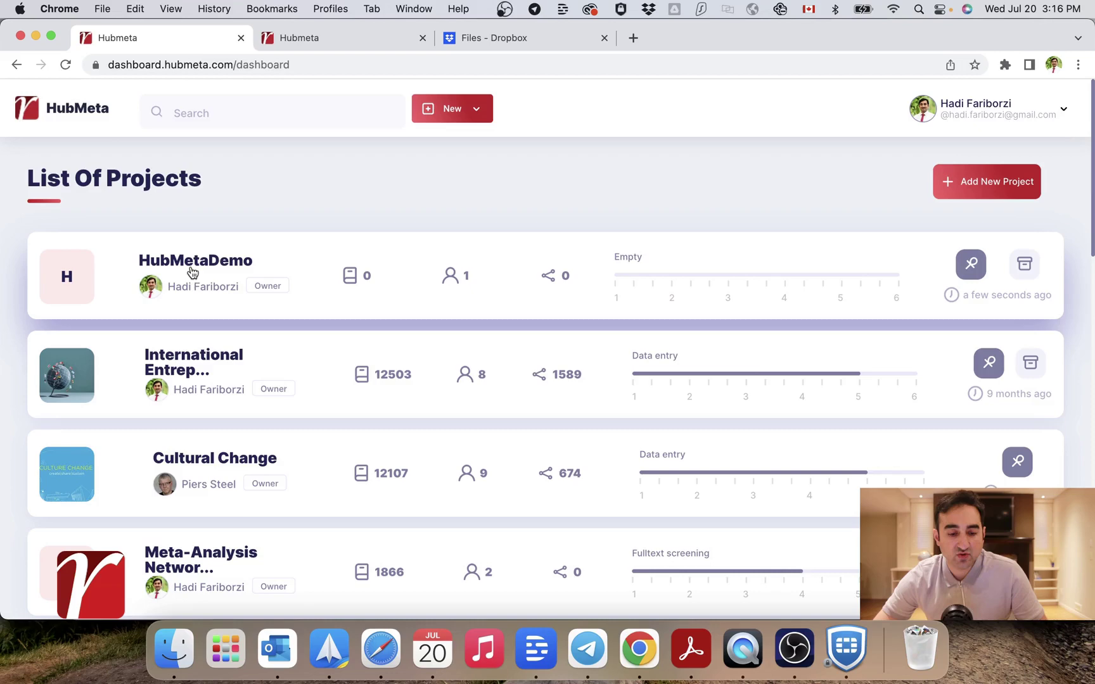
left_click(189, 267)
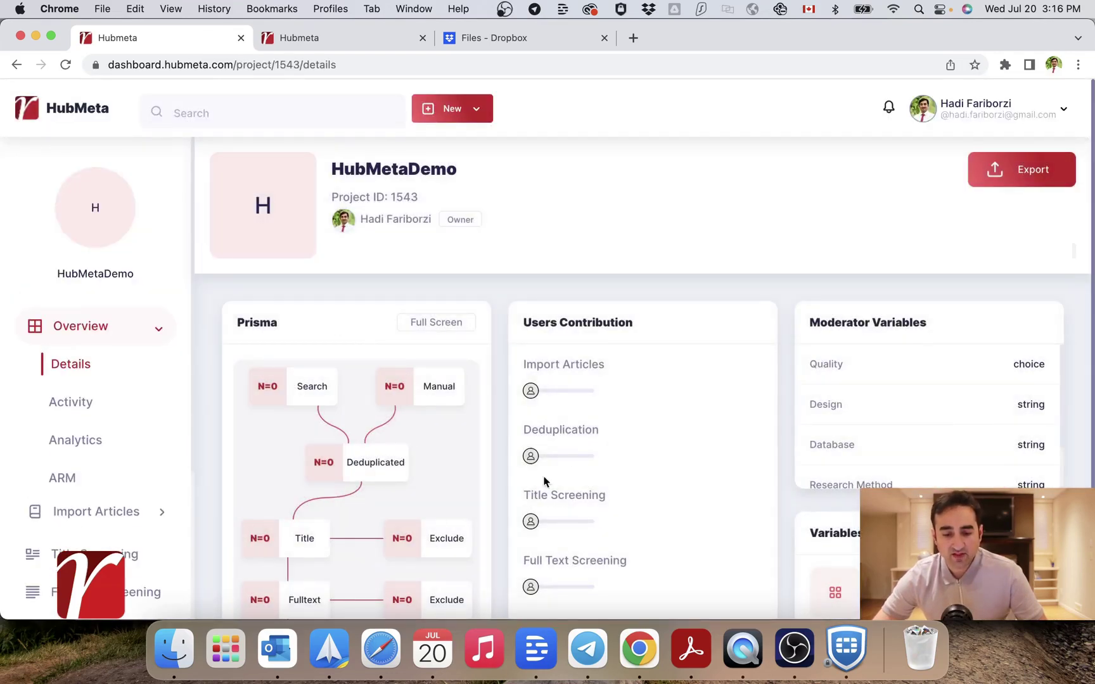
scroll(610, 371, "down", 3)
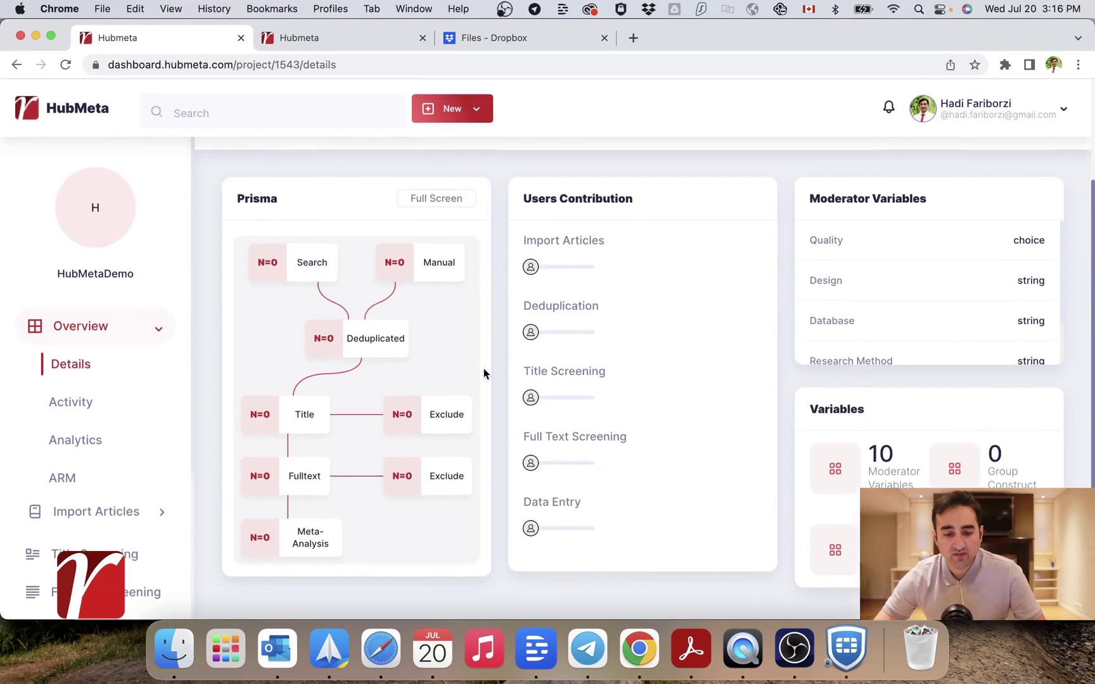
scroll(483, 373, "up", 3)
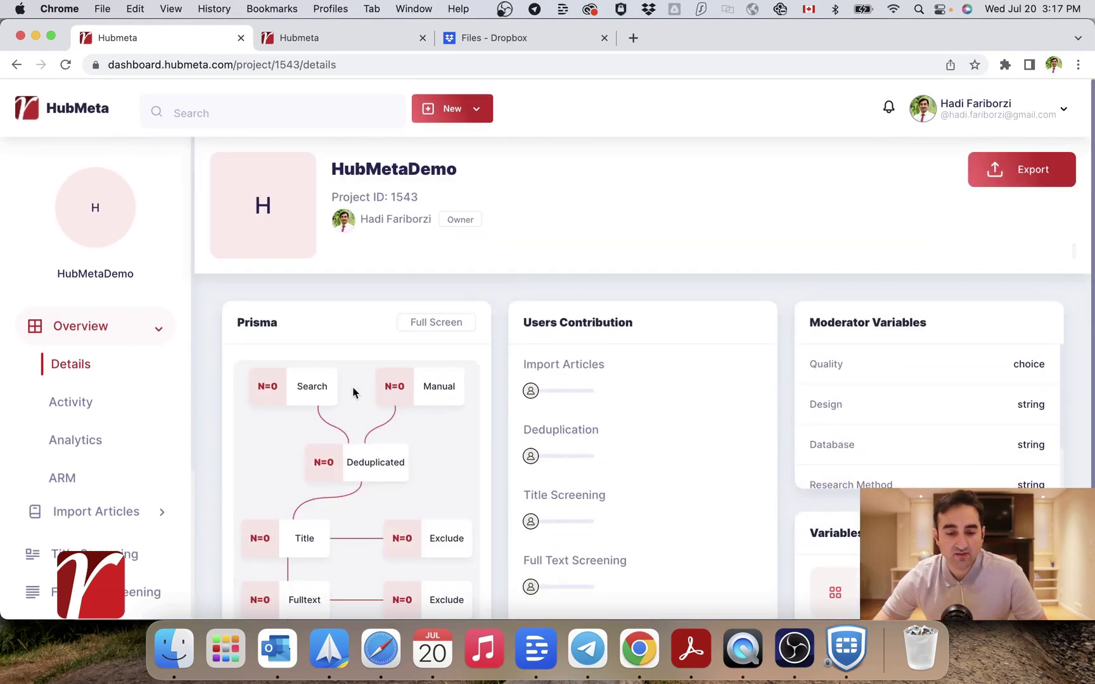
scroll(124, 431, "down", 3)
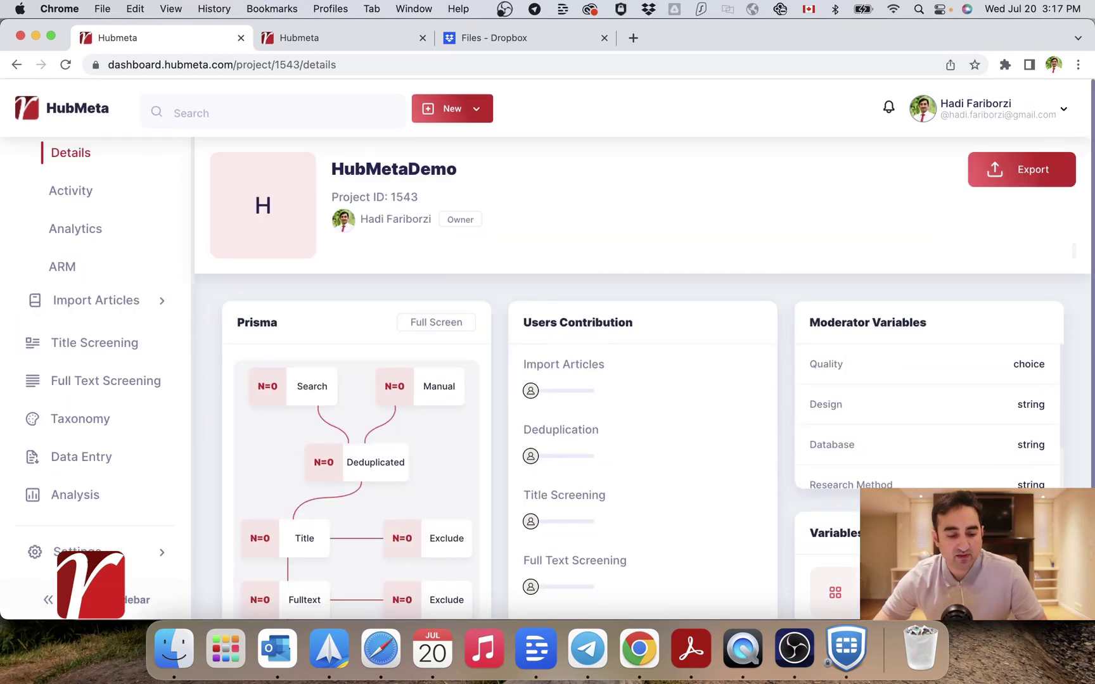
left_click(77, 552)
Step: Go to the project's General settings and scroll to the Export HubMeta importable file section
left_click(85, 481)
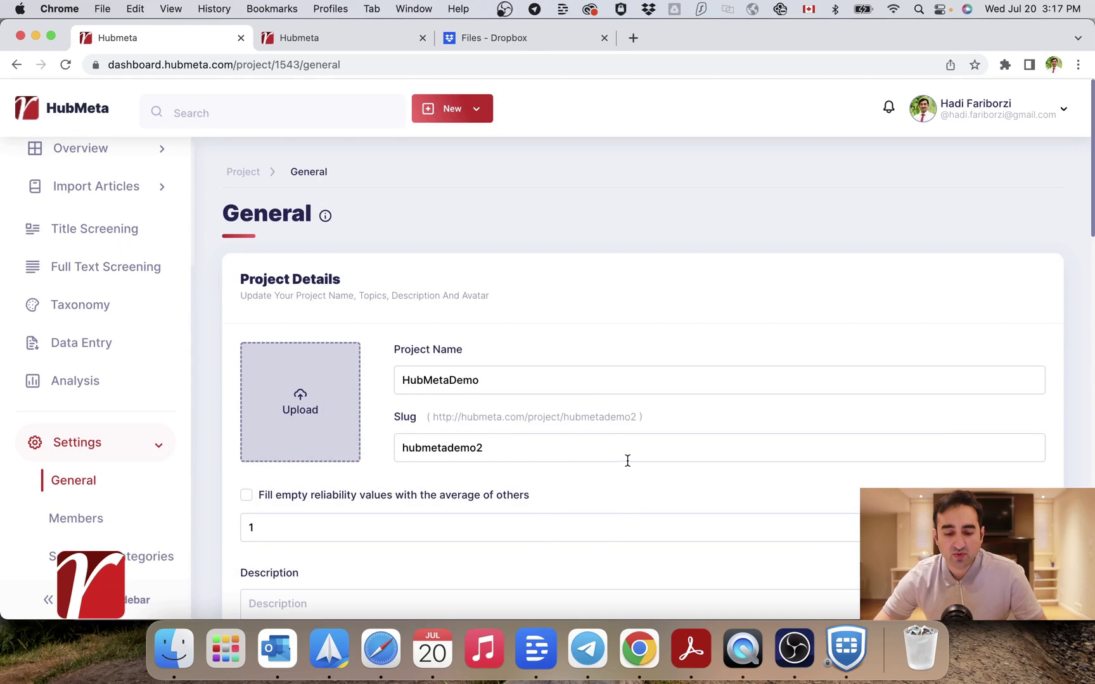
scroll(628, 462, "down", 1)
scroll(628, 457, "up", 1)
scroll(444, 477, "down", 5)
scroll(445, 477, "down", 2)
scroll(484, 502, "down", 1)
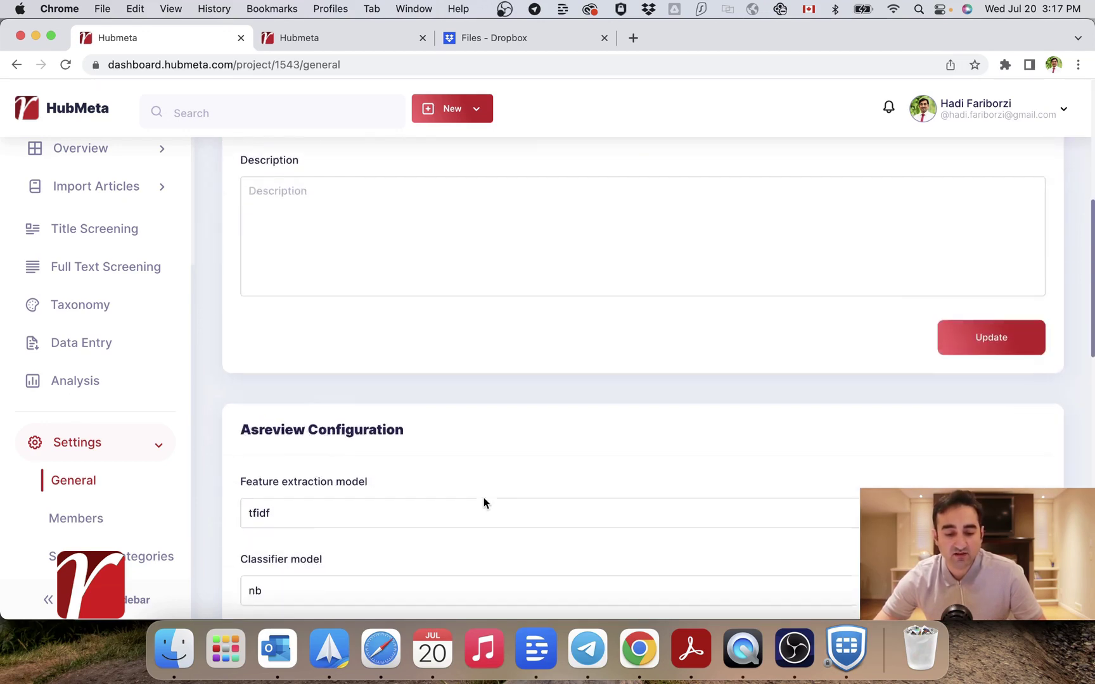
scroll(484, 503, "down", 2)
scroll(483, 504, "down", 3)
scroll(483, 503, "down", 3)
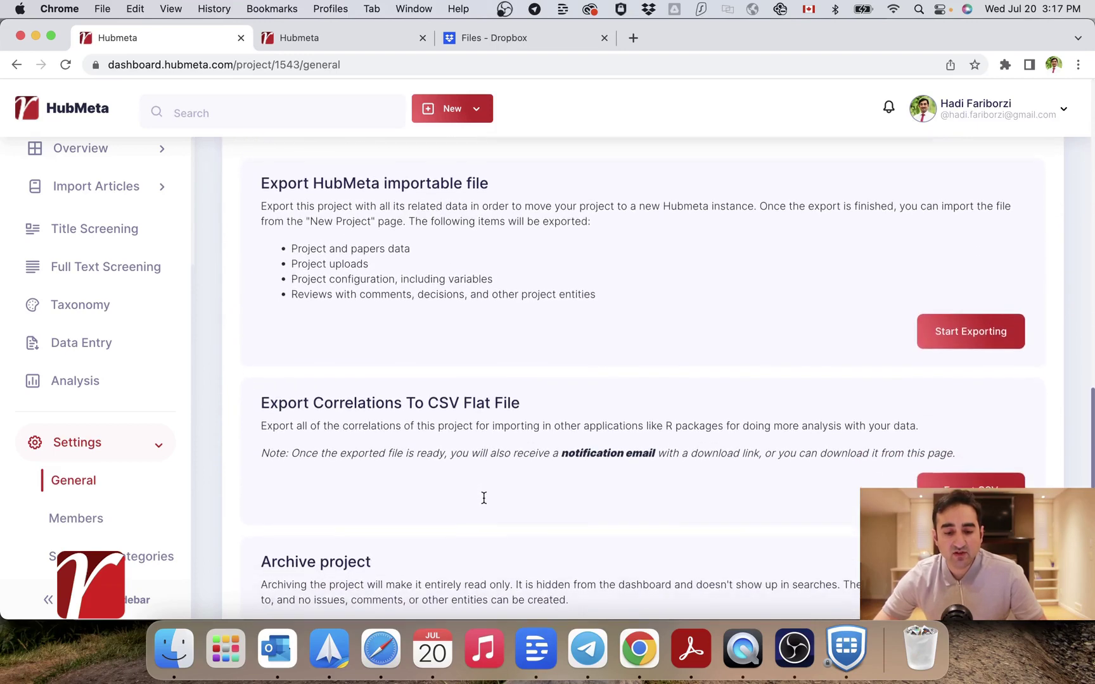
scroll(483, 501, "down", 1)
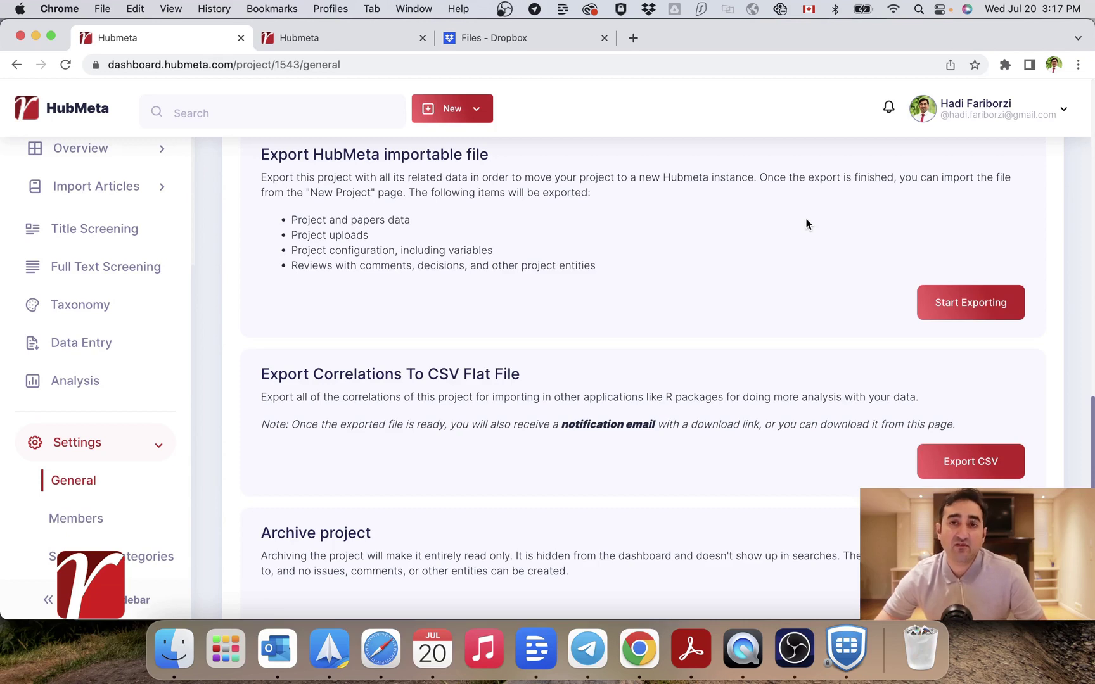
Step: Start exporting the project as a HubMeta file and wait until it completes with a download link
left_click(983, 302)
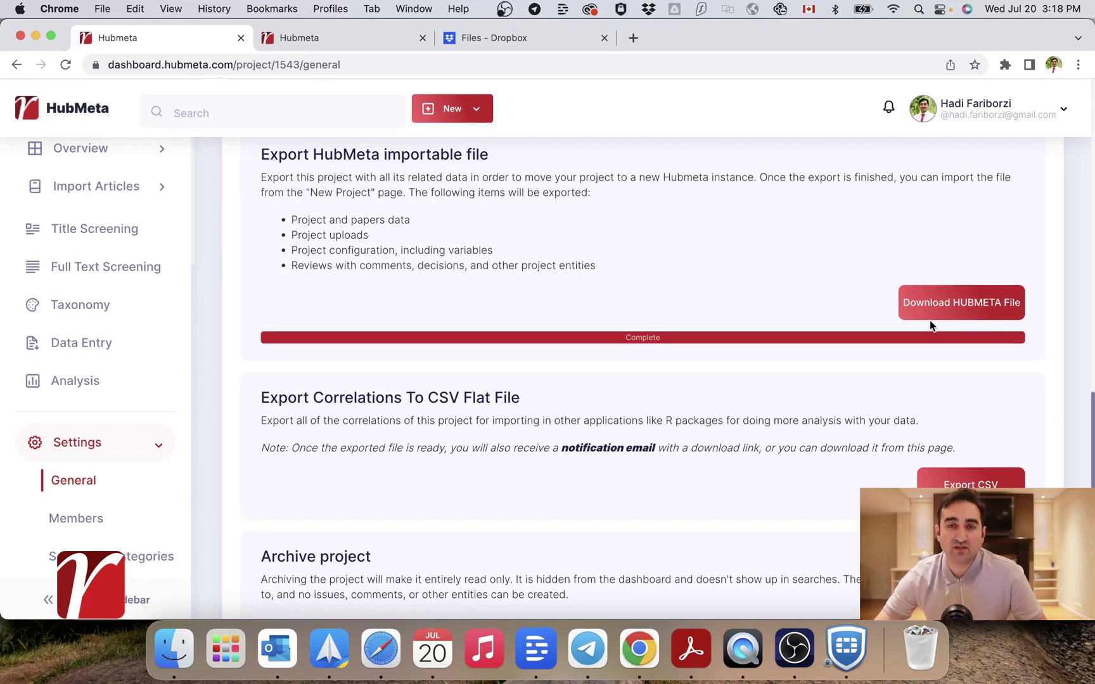
scroll(930, 326, "down", 2)
scroll(931, 332, "up", 2)
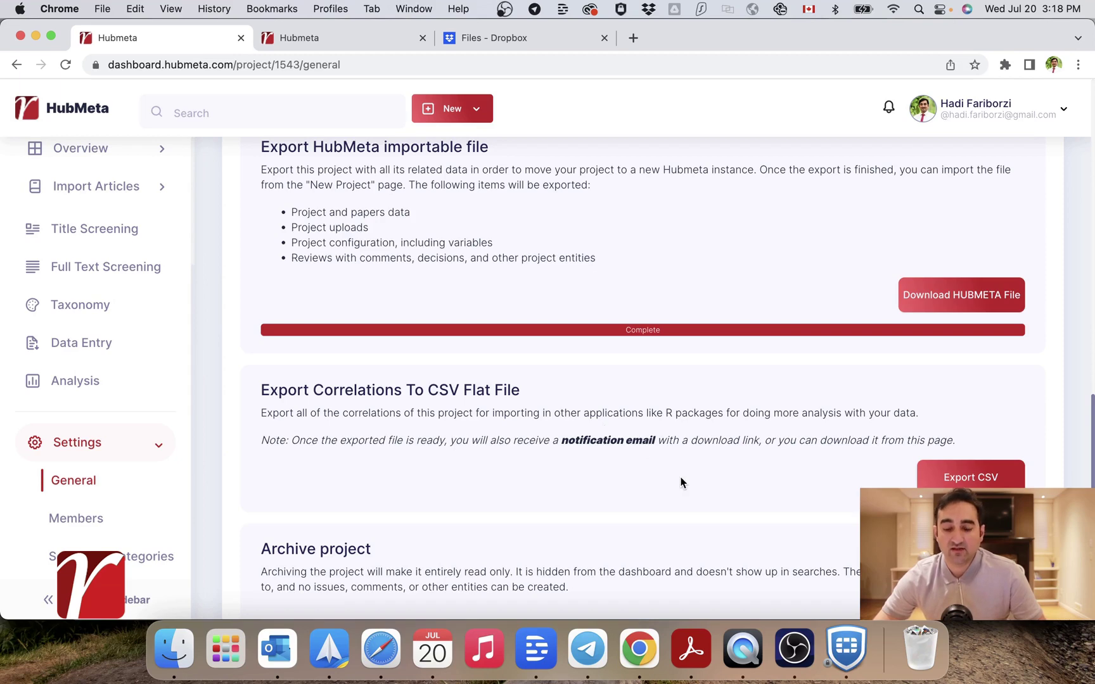
scroll(681, 483, "down", 5)
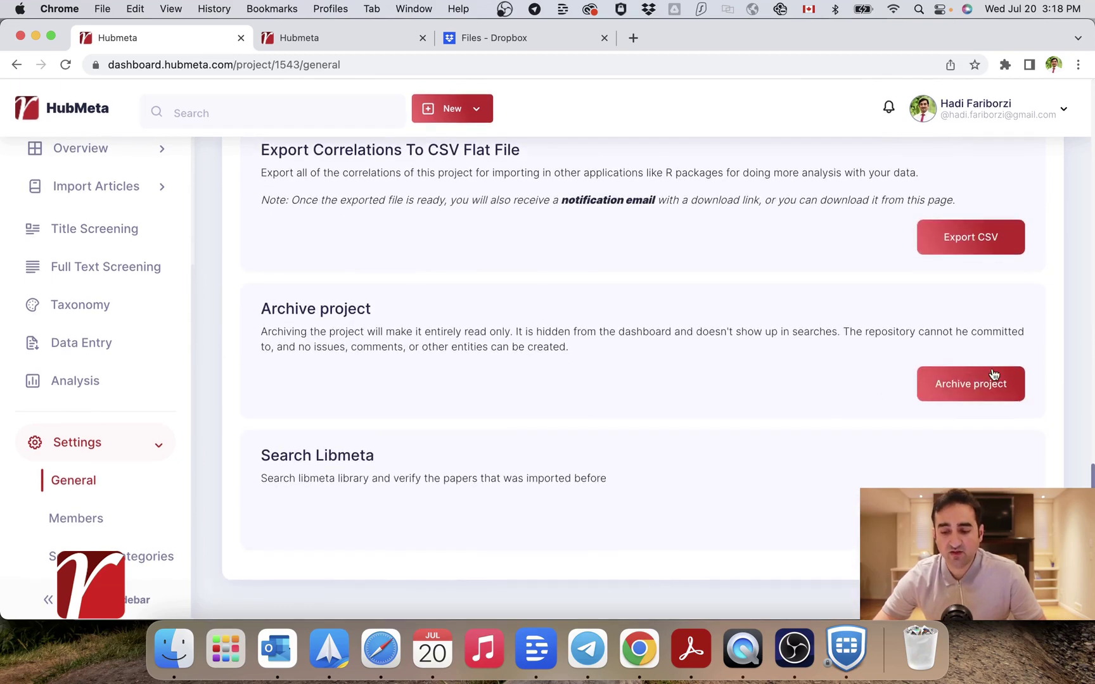